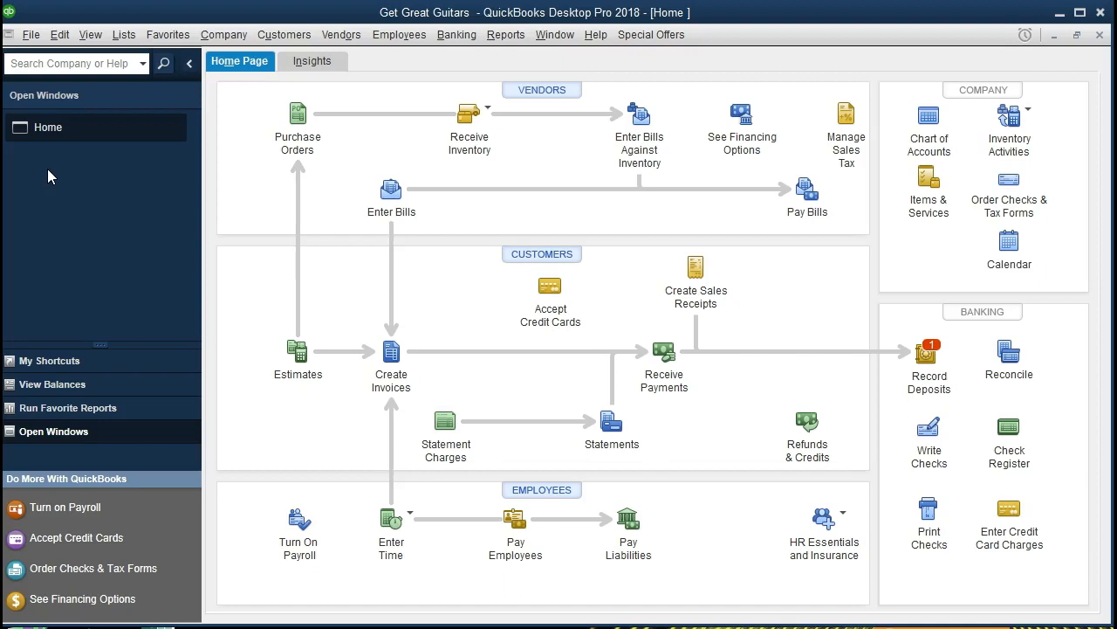
left_click(91, 34)
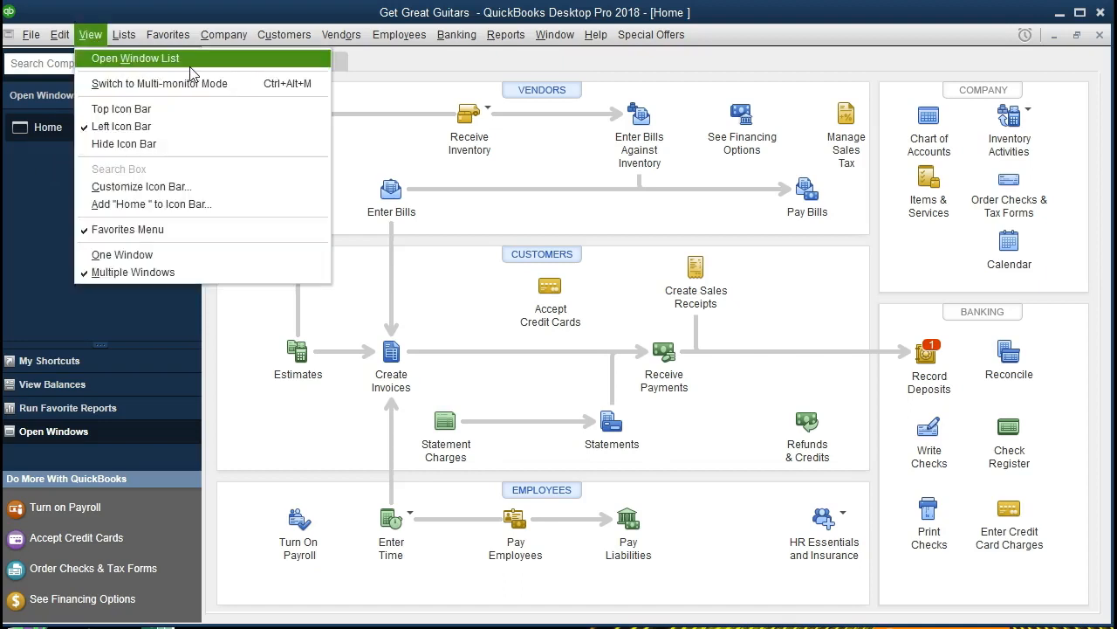
left_click(37, 182)
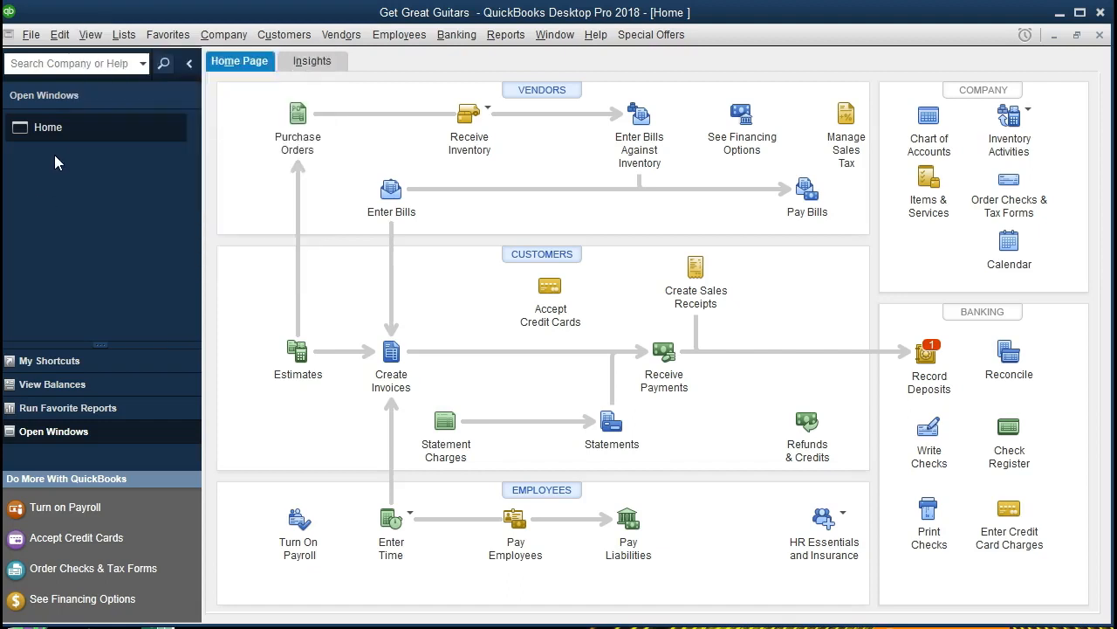
left_click(222, 36)
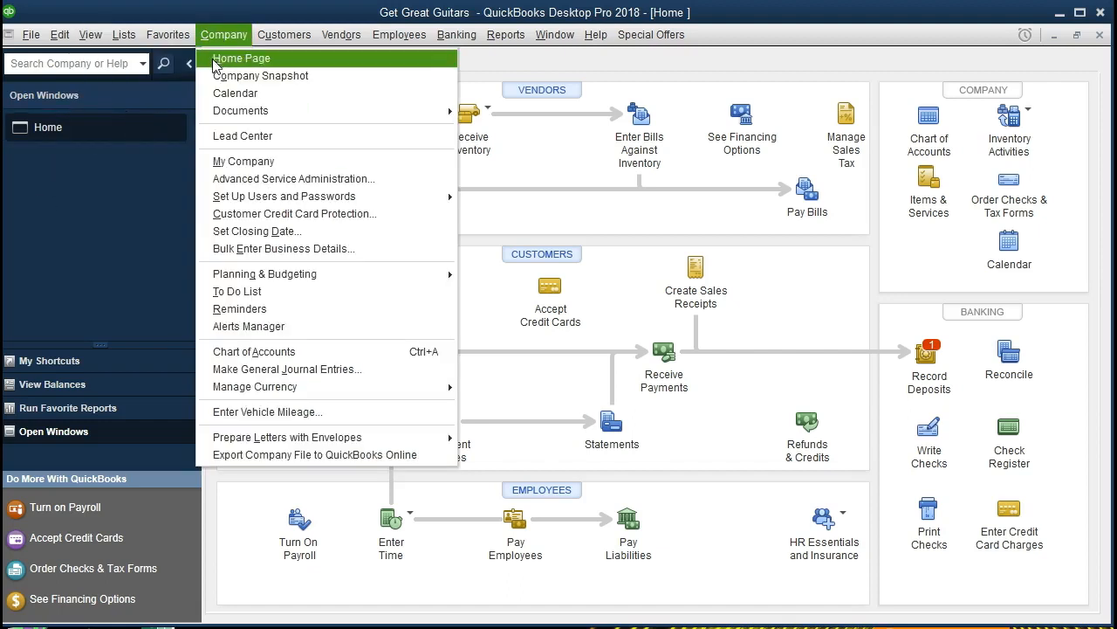
left_click(156, 178)
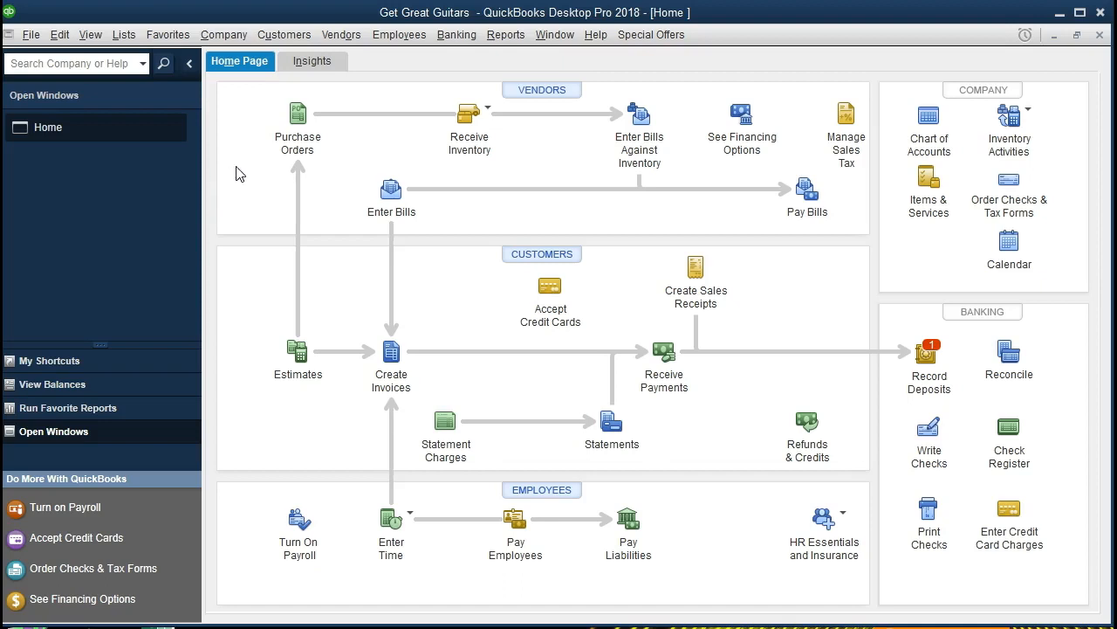
- Show the memorized reports in the Report Center and open the memorized report list for editing
left_click(506, 36)
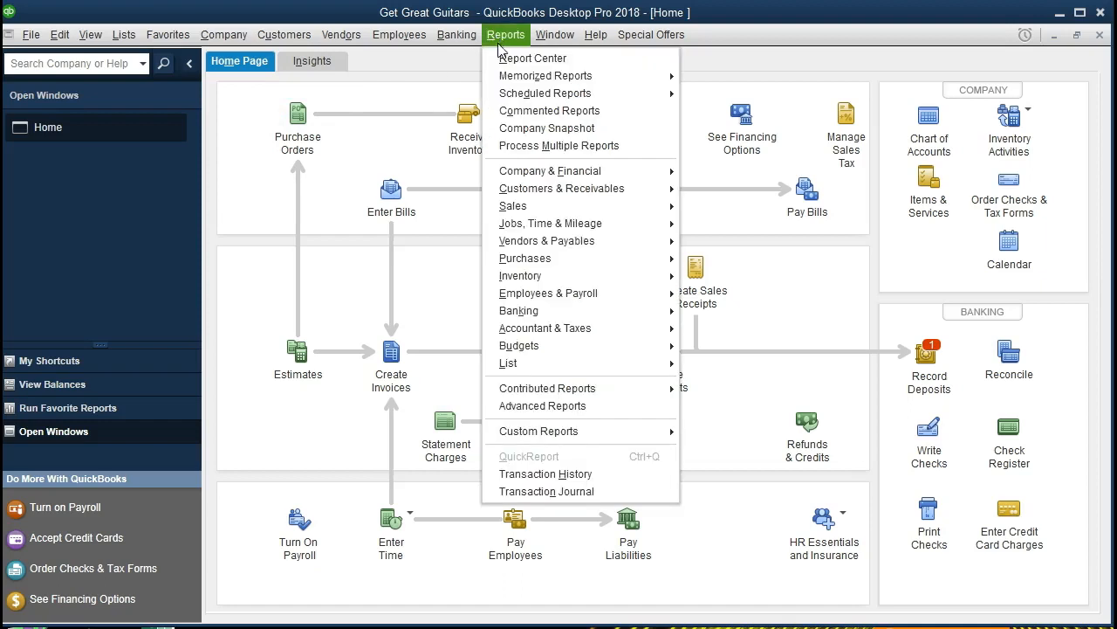
left_click(586, 63)
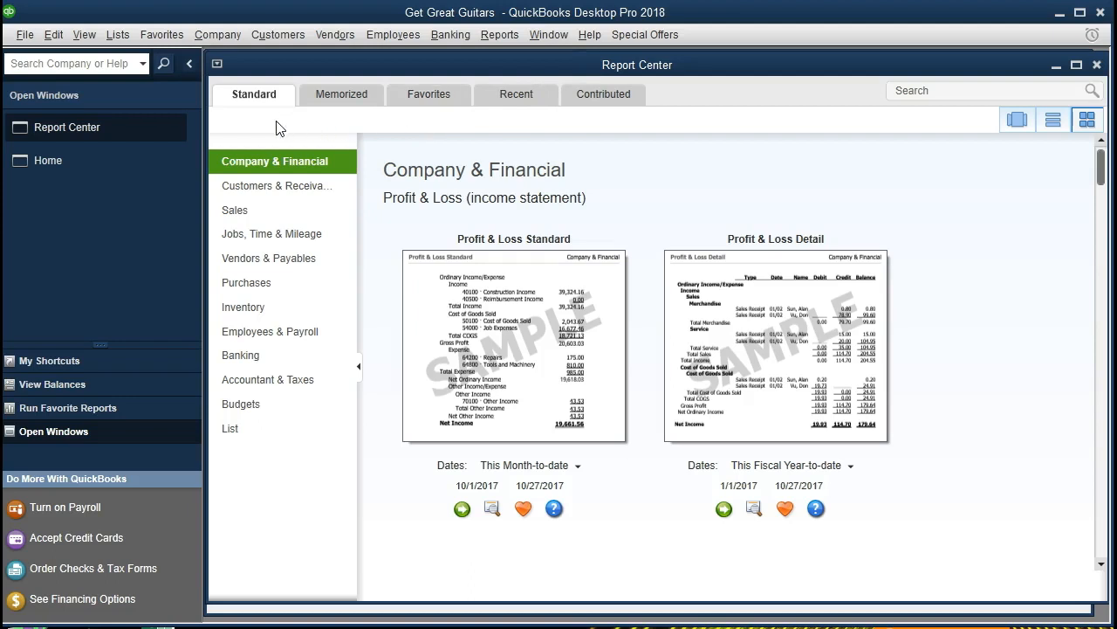
left_click(330, 108)
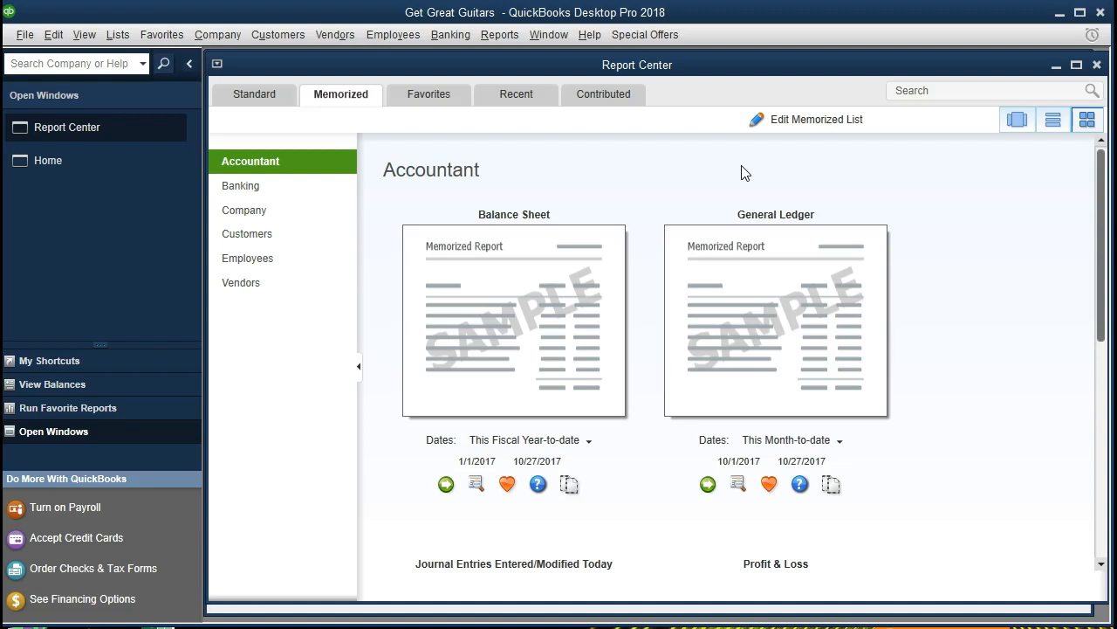
left_click(794, 131)
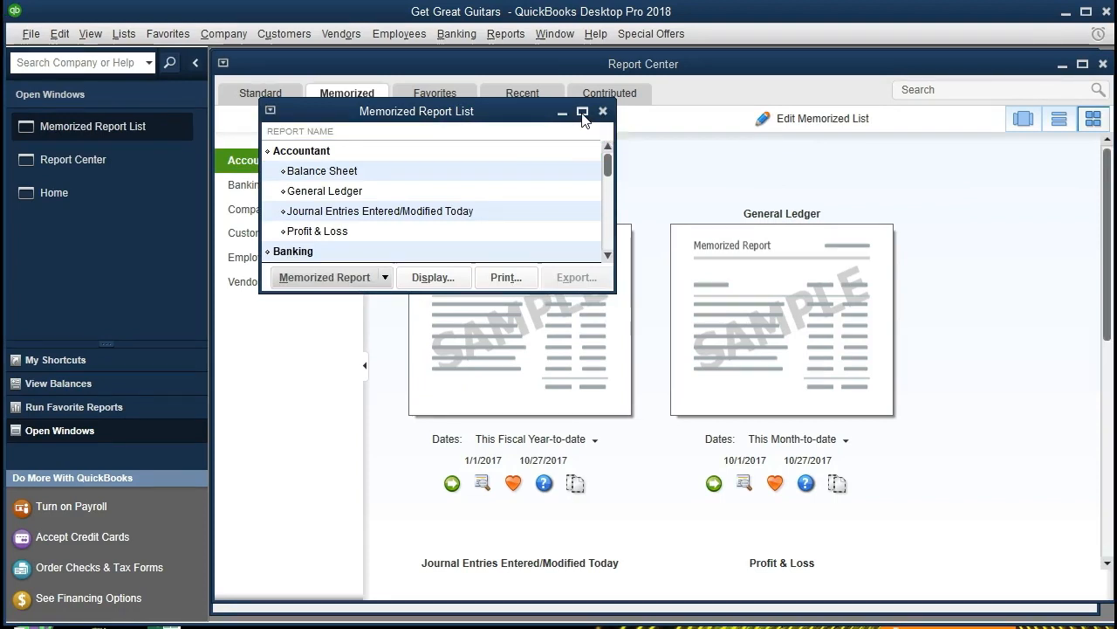
- Examine the report groups in the full memorized report list, including Customers, Employees and Vendors
left_click(582, 114)
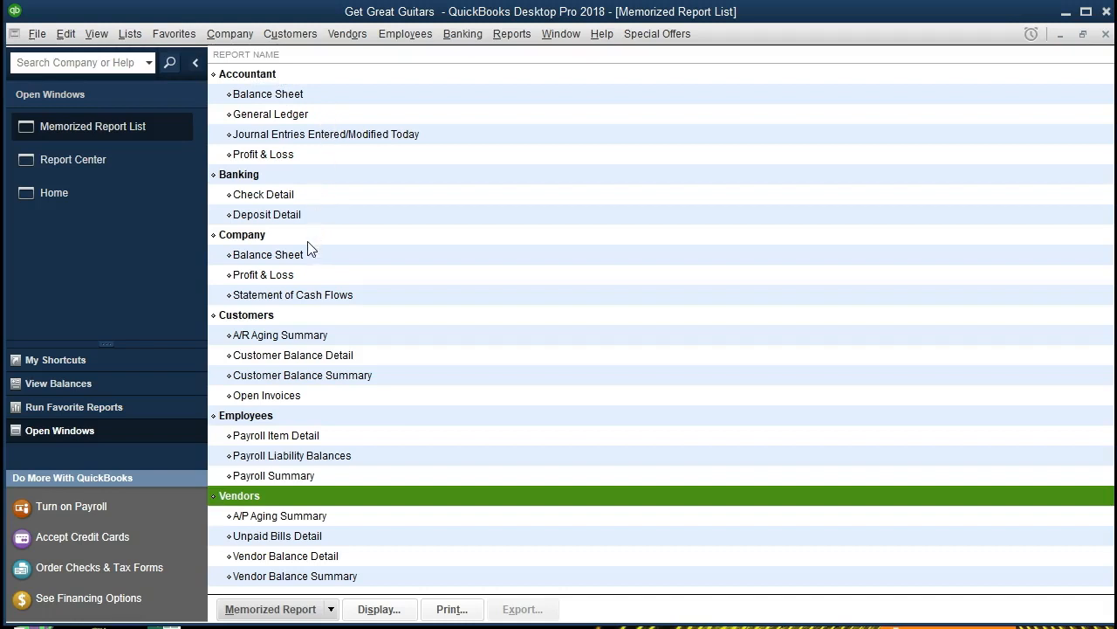
left_click(285, 318)
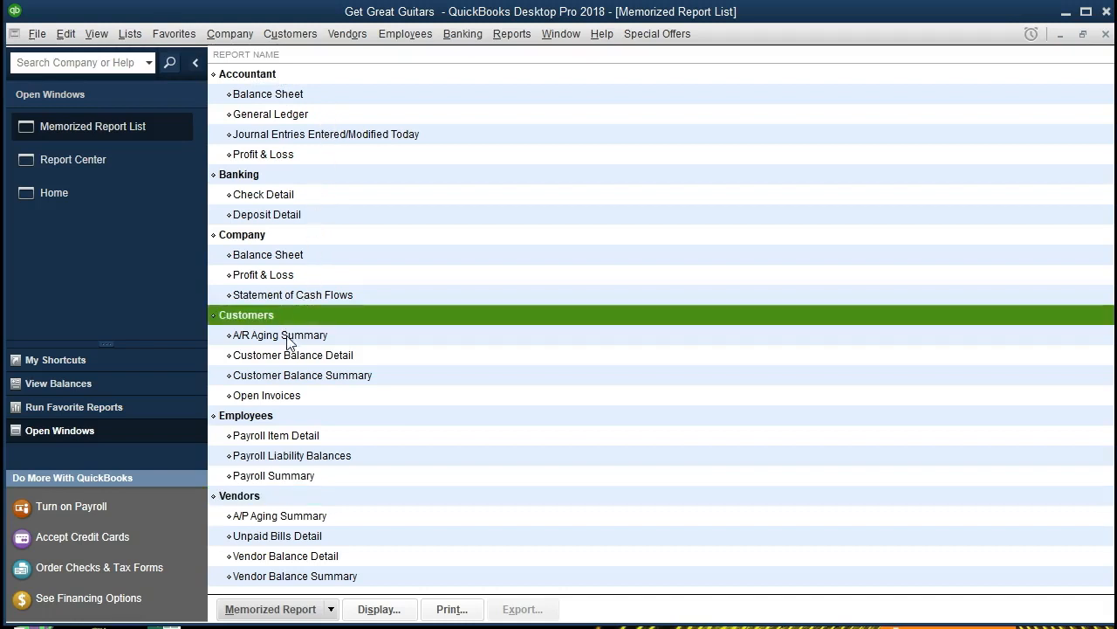
left_click(280, 421)
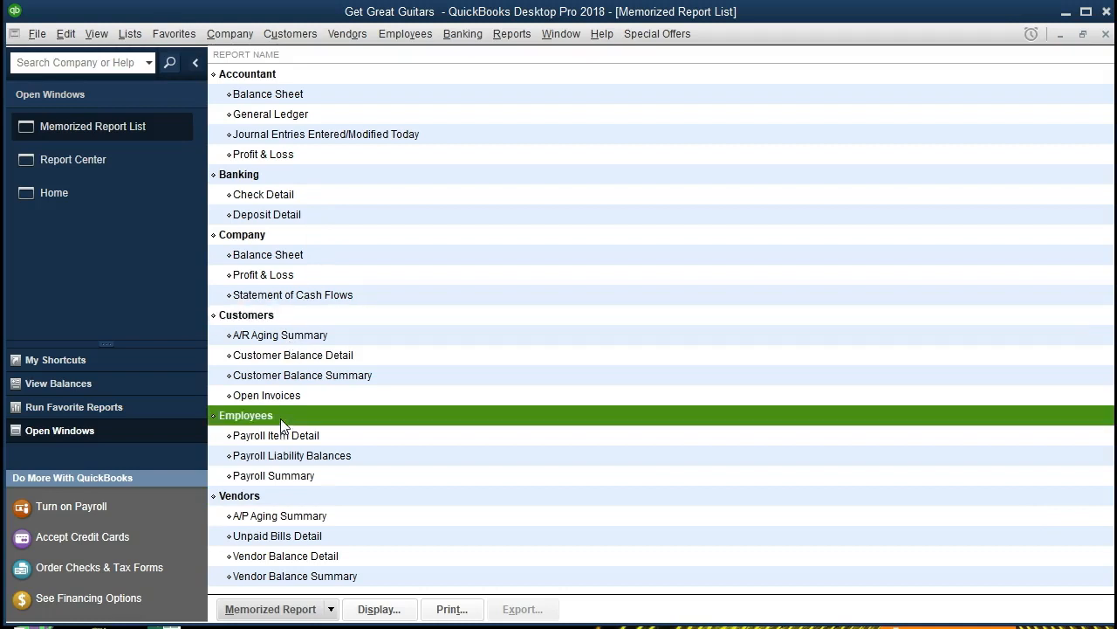
left_click(290, 496)
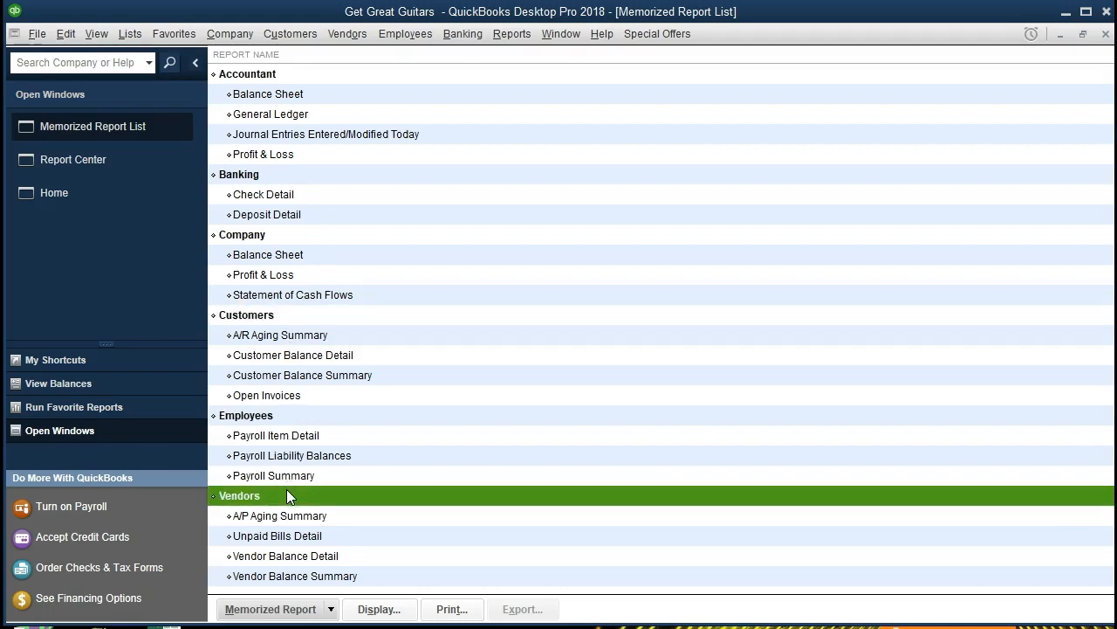
left_click(282, 419)
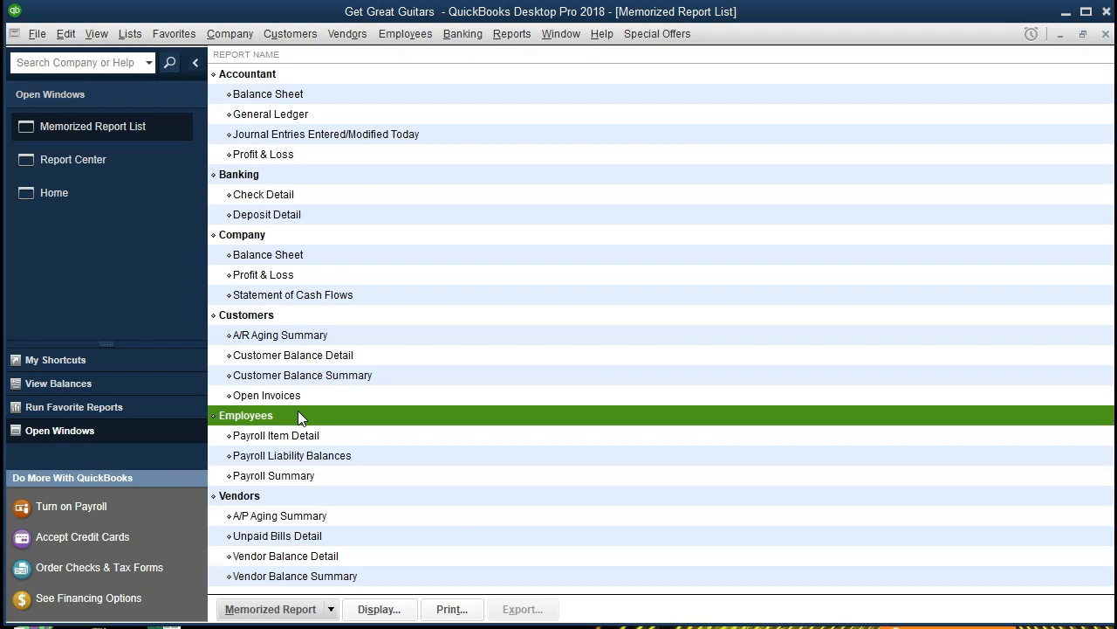
left_click(331, 610)
left_click(330, 610)
left_click(1085, 35)
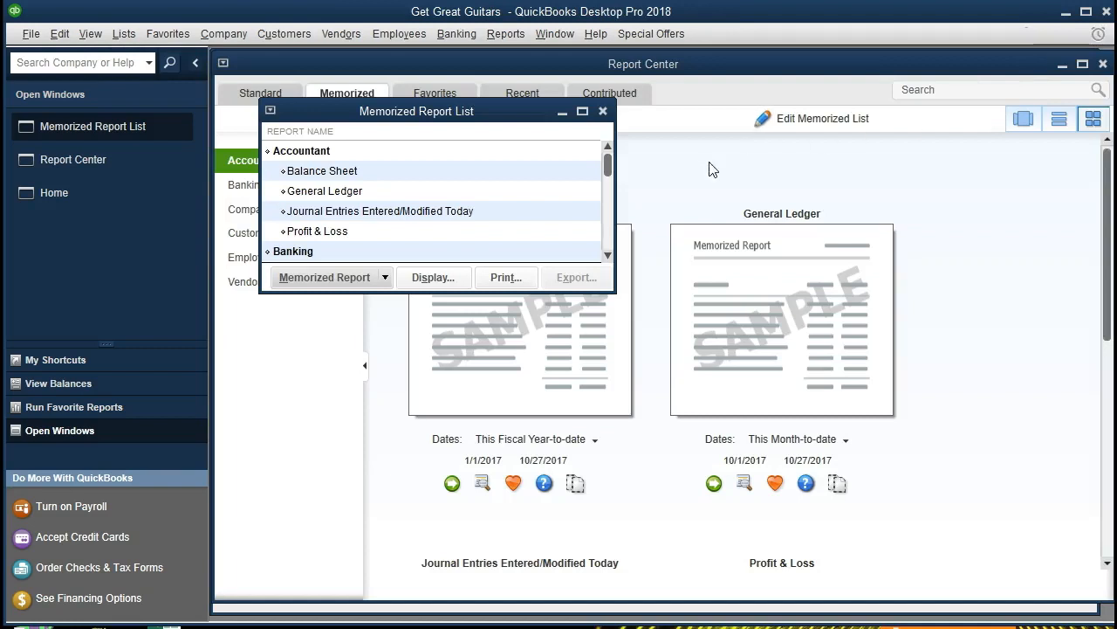
- Create a new memorized report group named My Reports
left_click(389, 279)
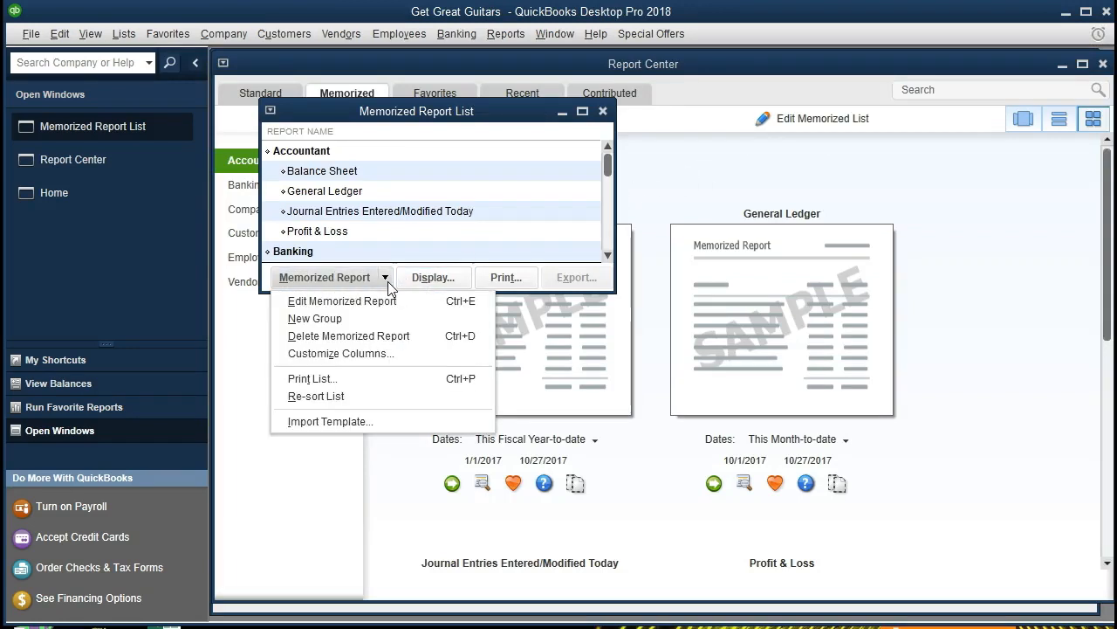
left_click(375, 325)
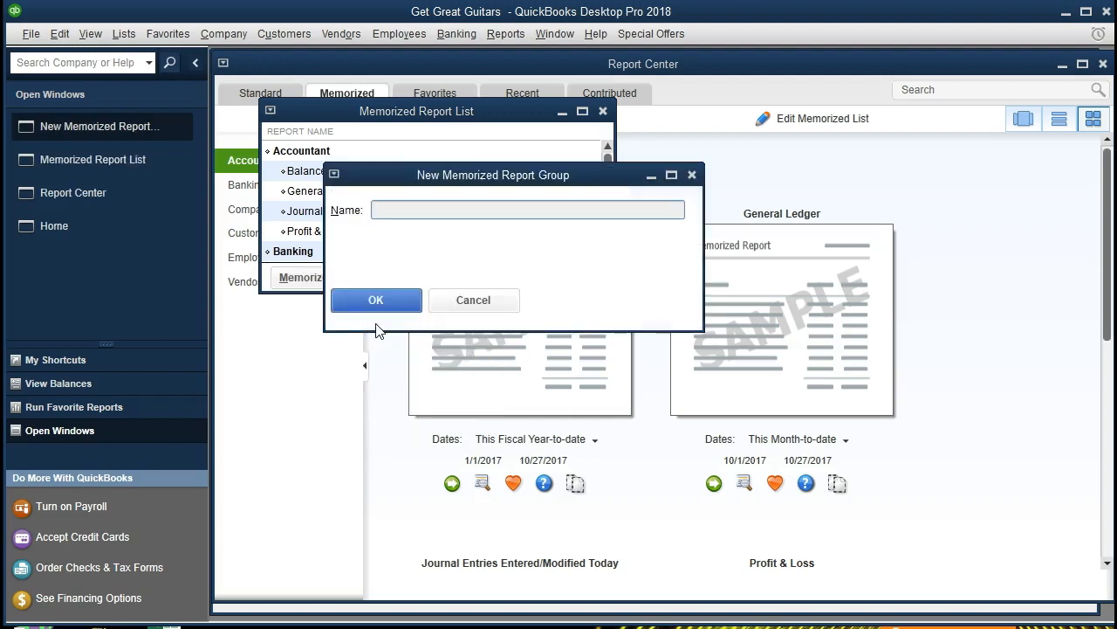
type("My Reports")
left_click(390, 293)
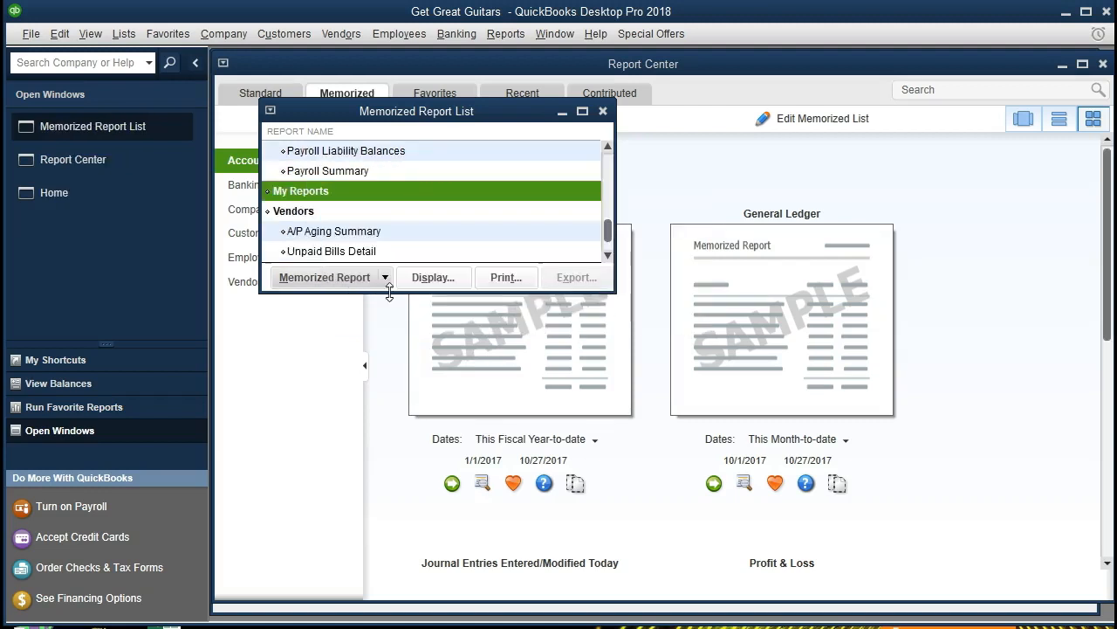
- Review the My Reports group in the full memorized report list and close the list and the Report Center
left_click(582, 112)
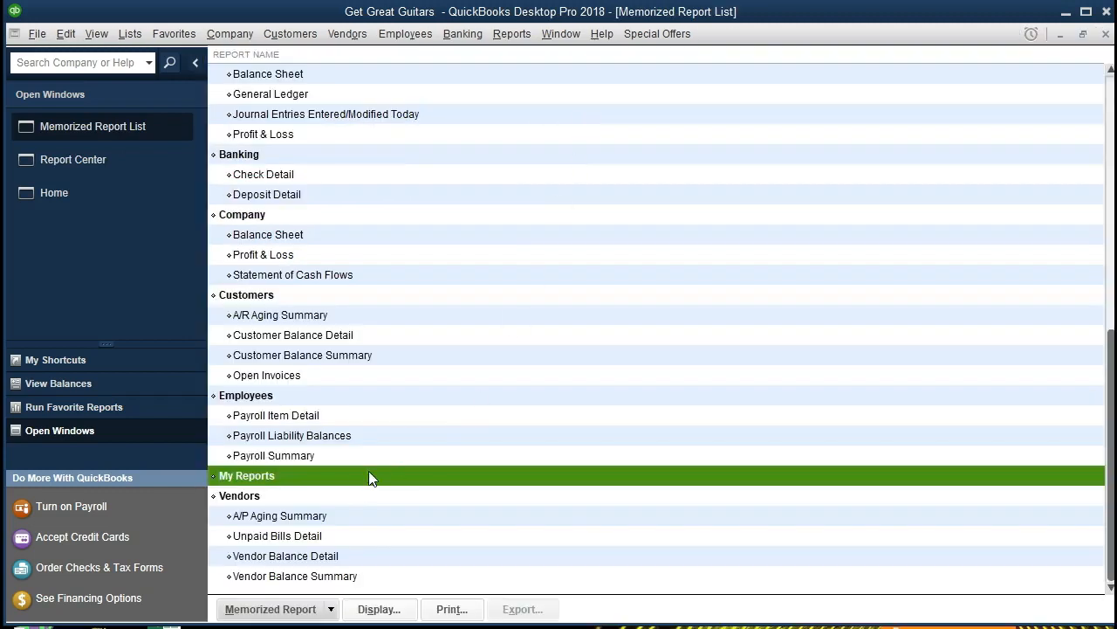
scroll(376, 462, "up", 1)
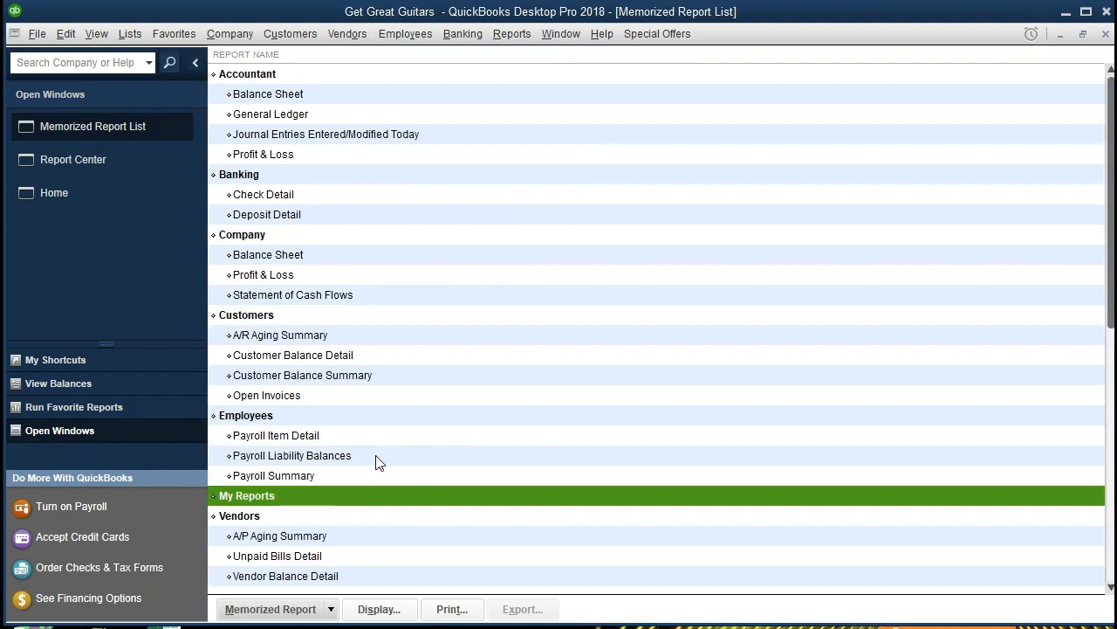
left_click(377, 455)
left_click(330, 495)
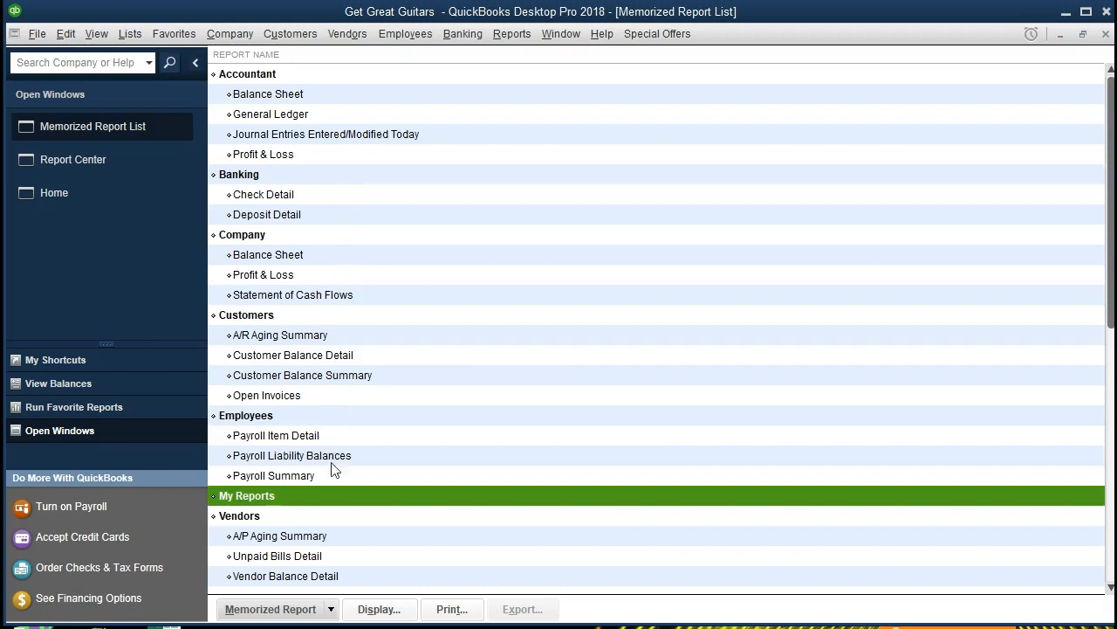
left_click(306, 513)
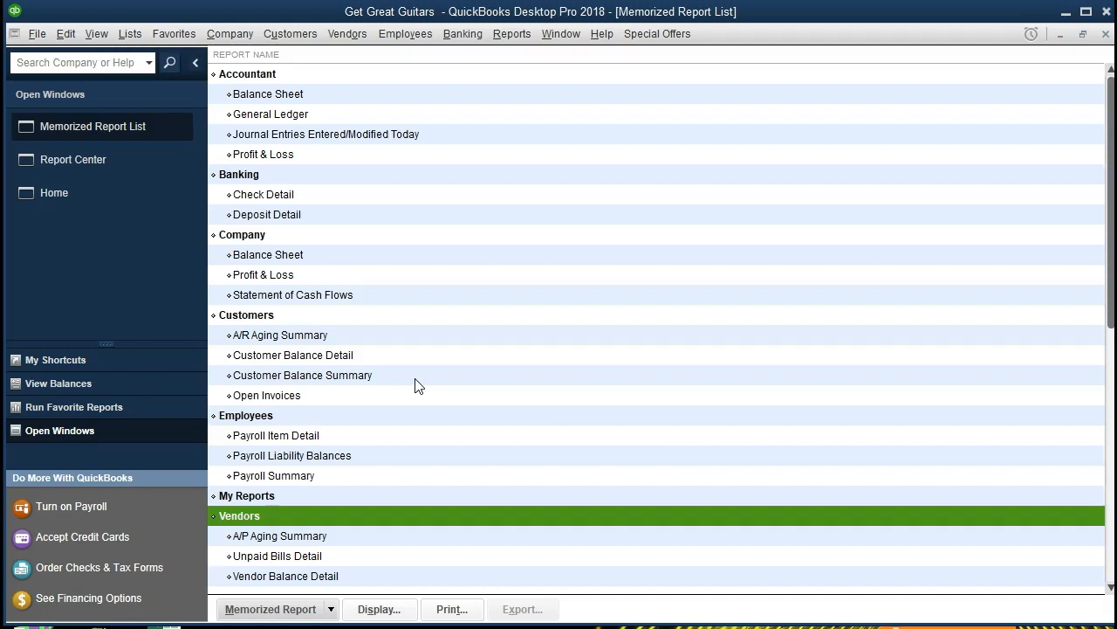
left_click(1107, 35)
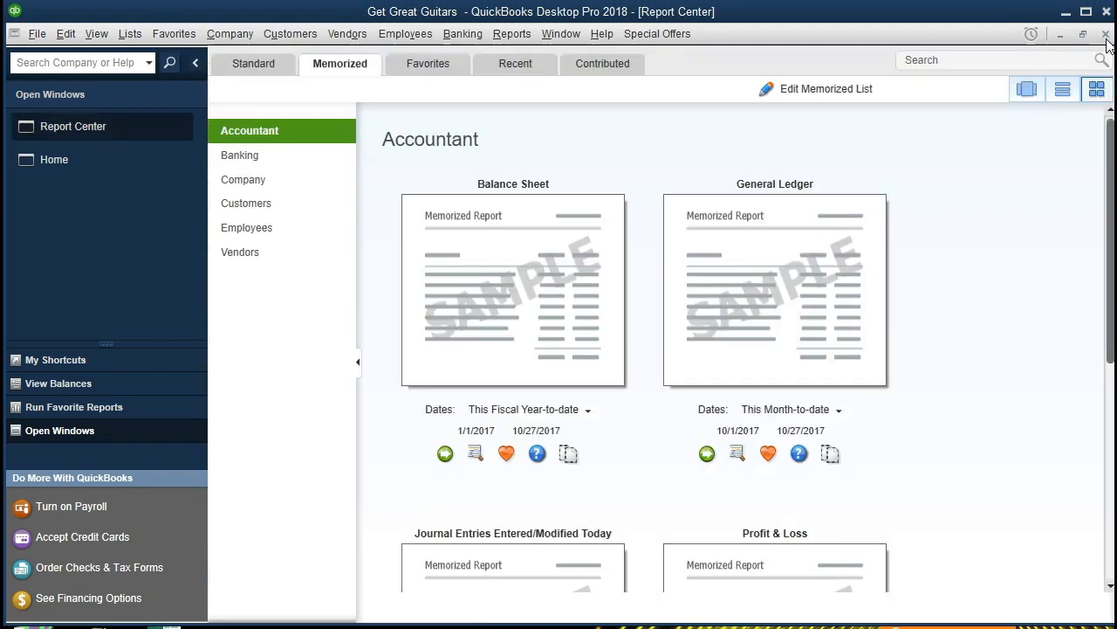
left_click(1105, 36)
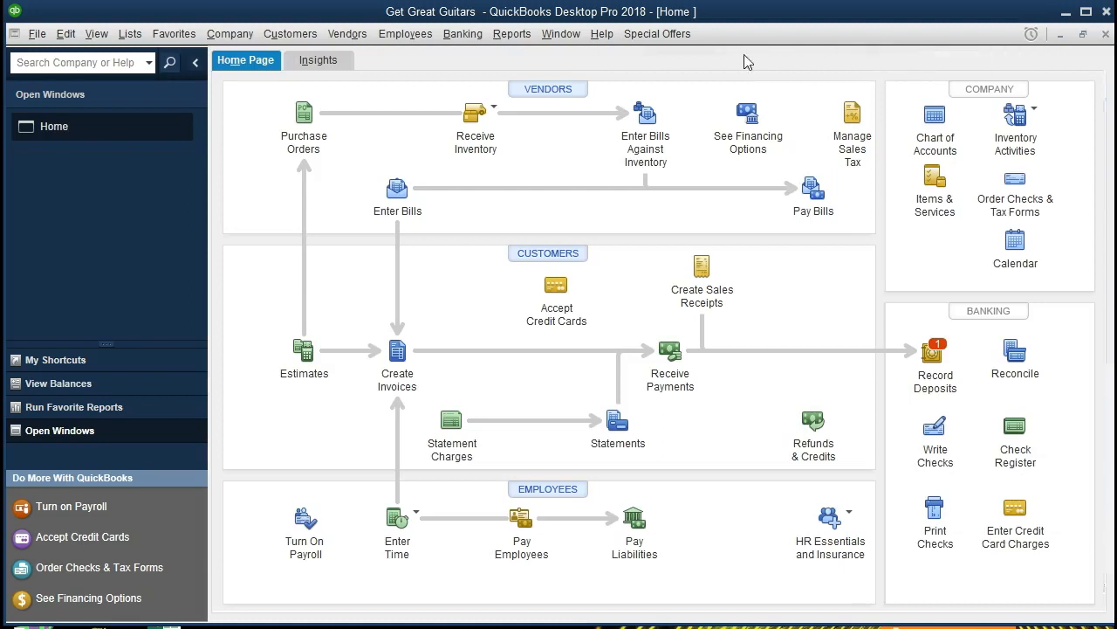
- Reopen the Report Center's memorized reports in list view and select the My Reports group in the memorized report list
left_click(524, 36)
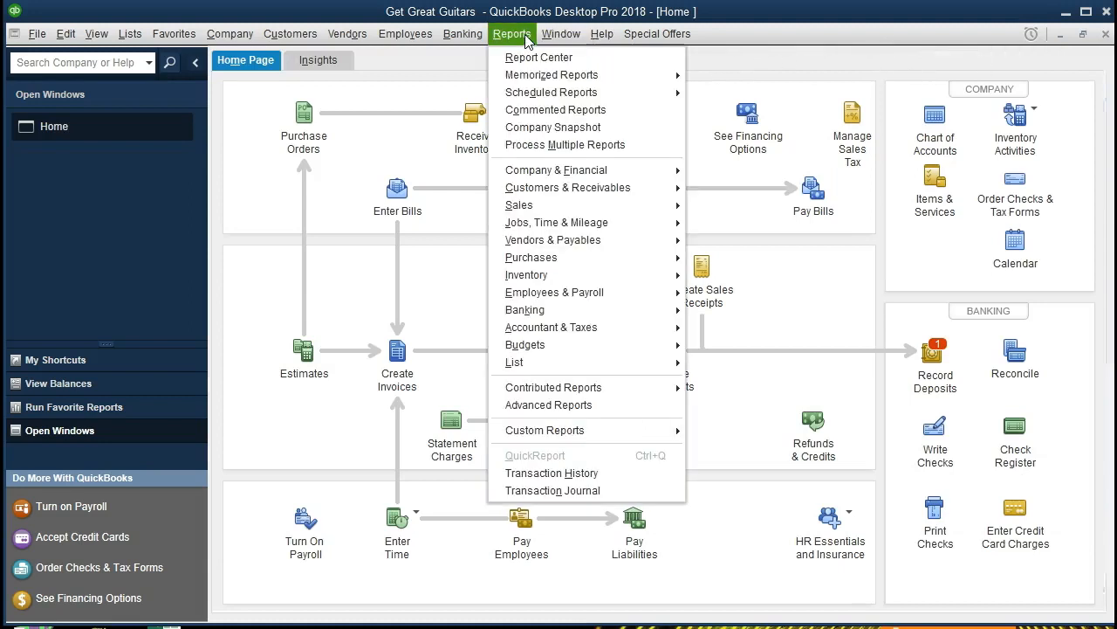
left_click(606, 61)
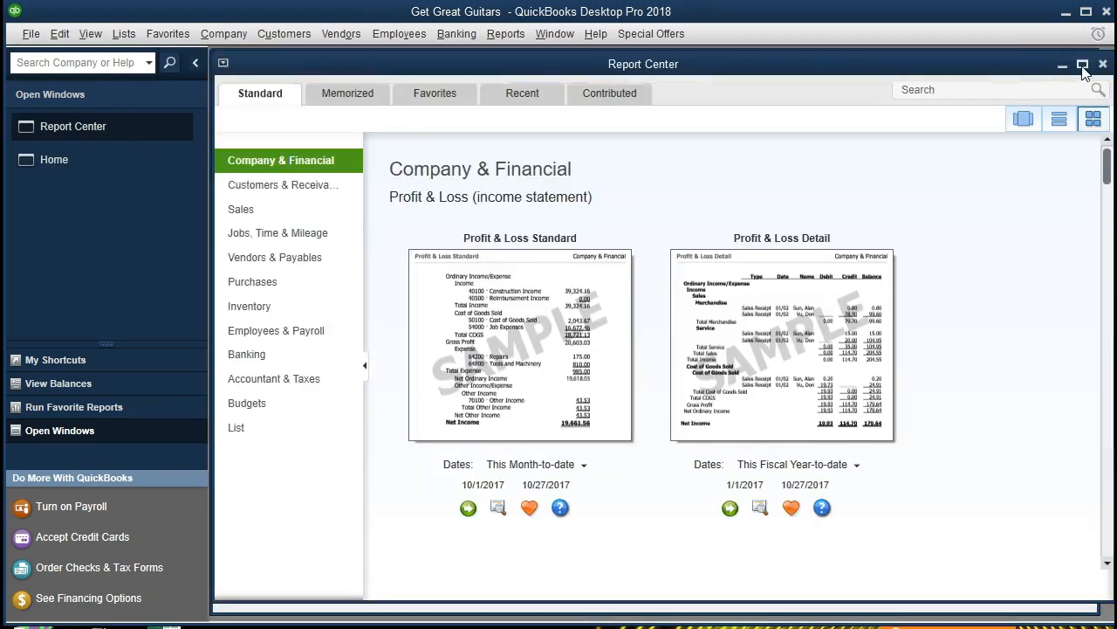
left_click(1082, 65)
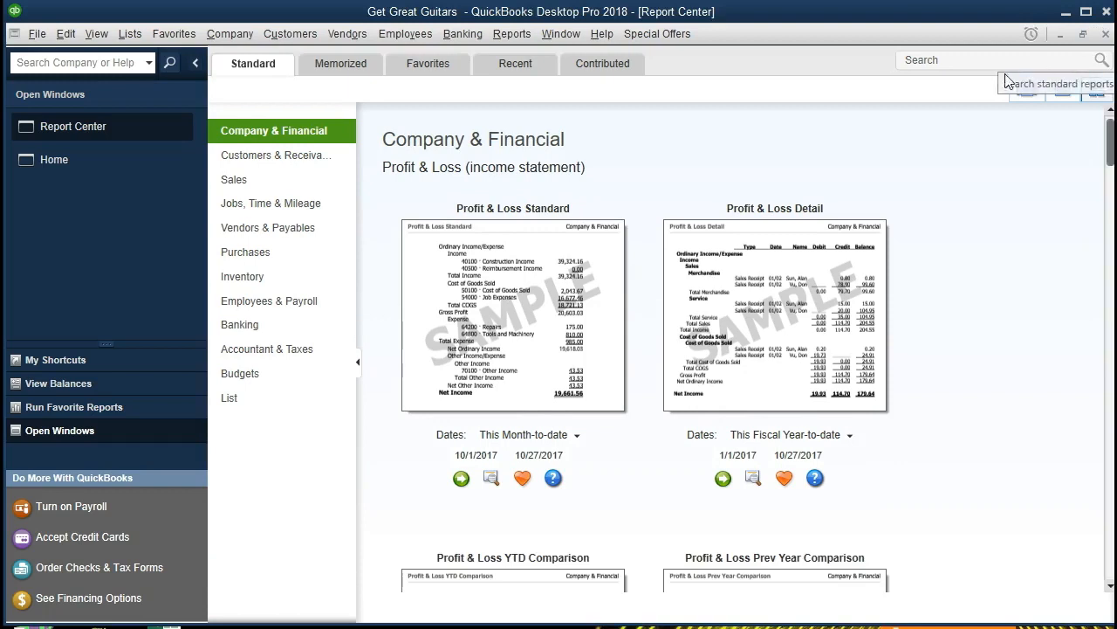
left_click(330, 68)
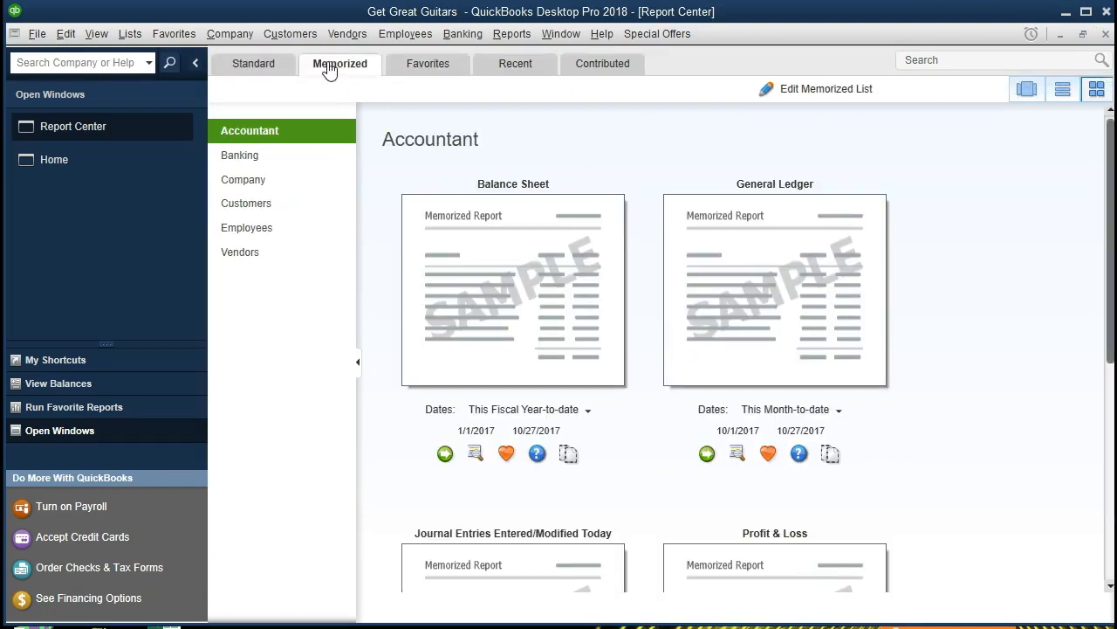
left_click(1062, 90)
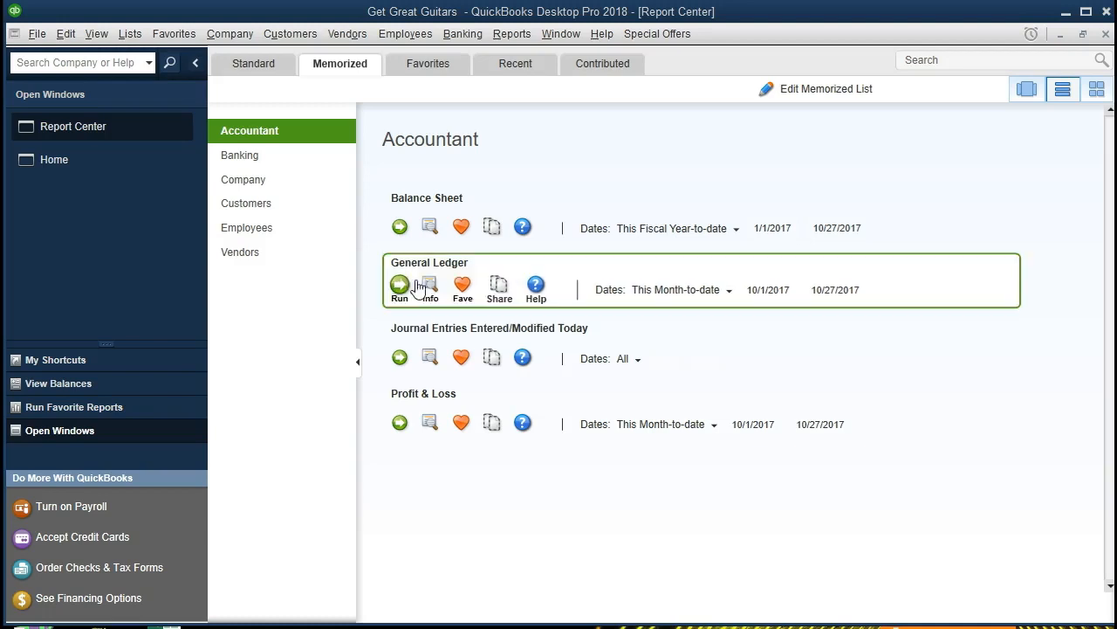
left_click(822, 100)
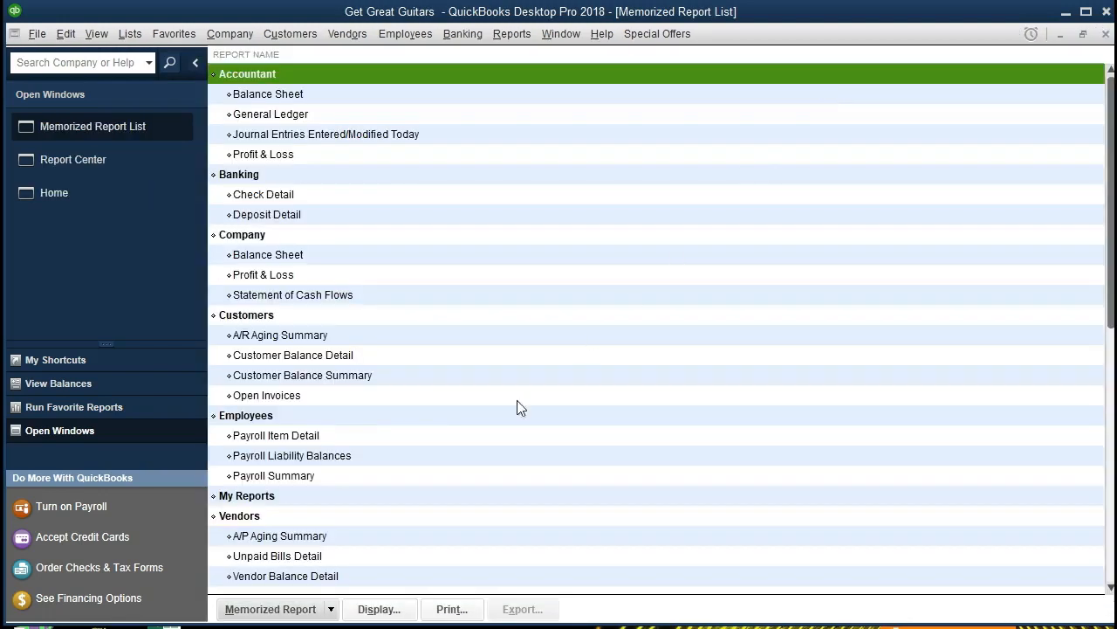
left_click(297, 501)
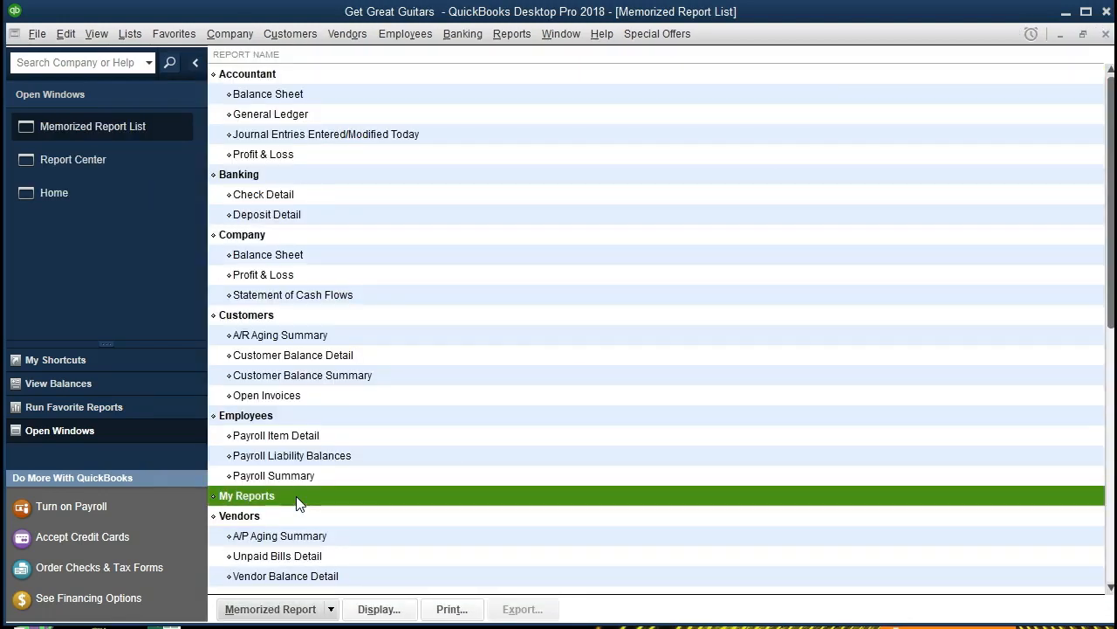